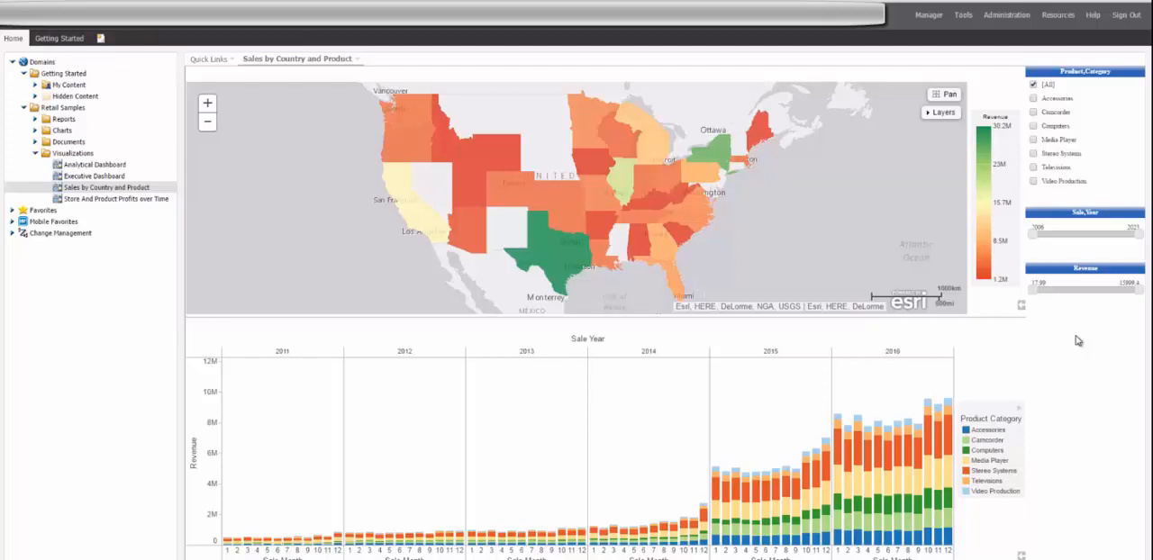
- Select the northeastern US states on the dashboard map and filter the visualizations to them
left_click(946, 96)
left_click_drag(664, 104, 758, 208)
left_click(761, 219)
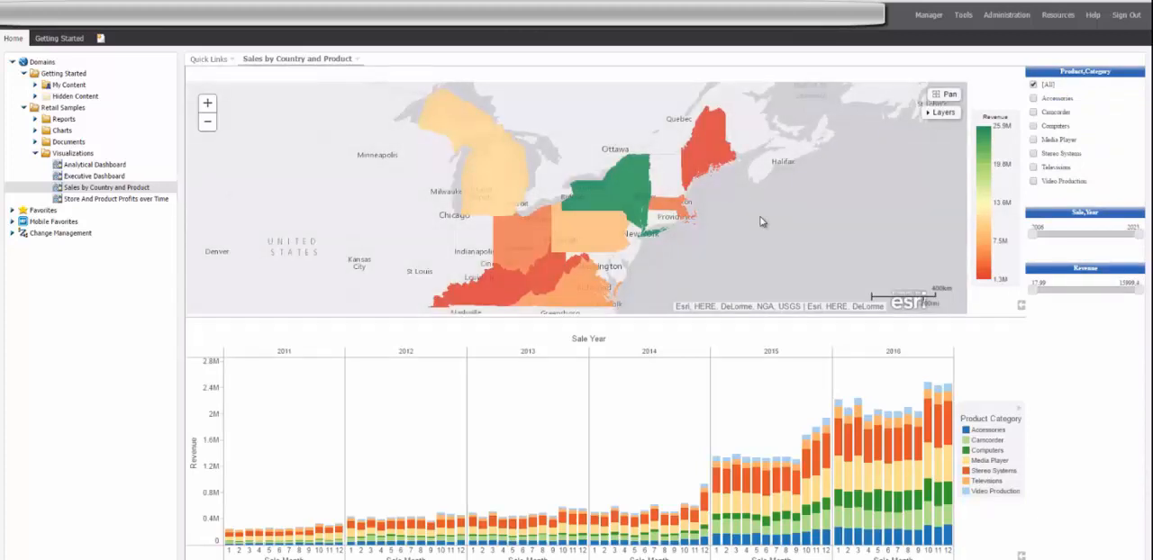
- Inspect the January 2016 Televisions segment's details and drill options, and raise the lower limit of the Revenue filter
left_click(839, 415)
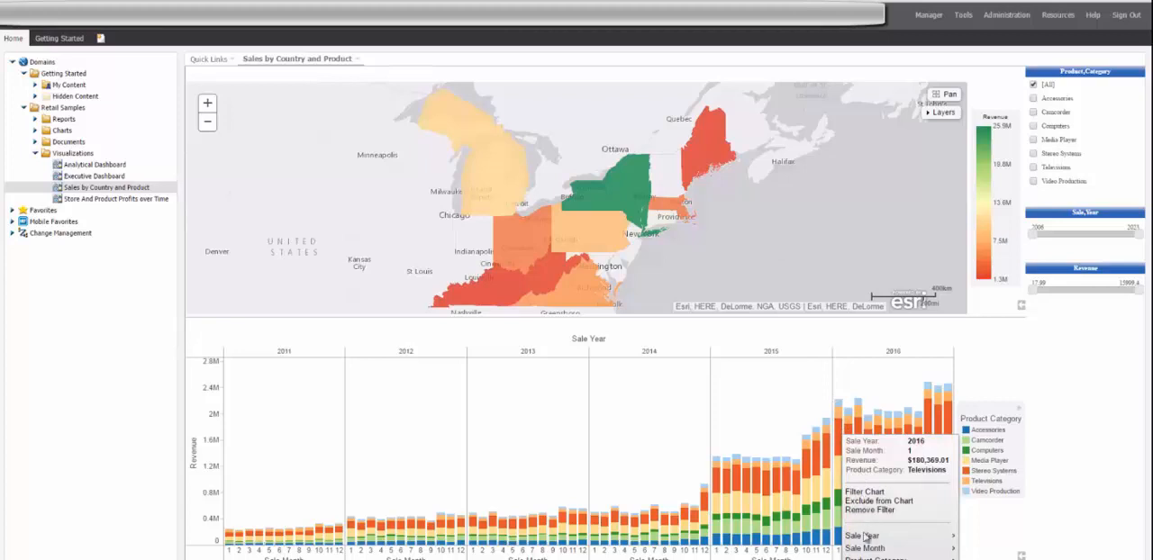
mouse_move(862, 539)
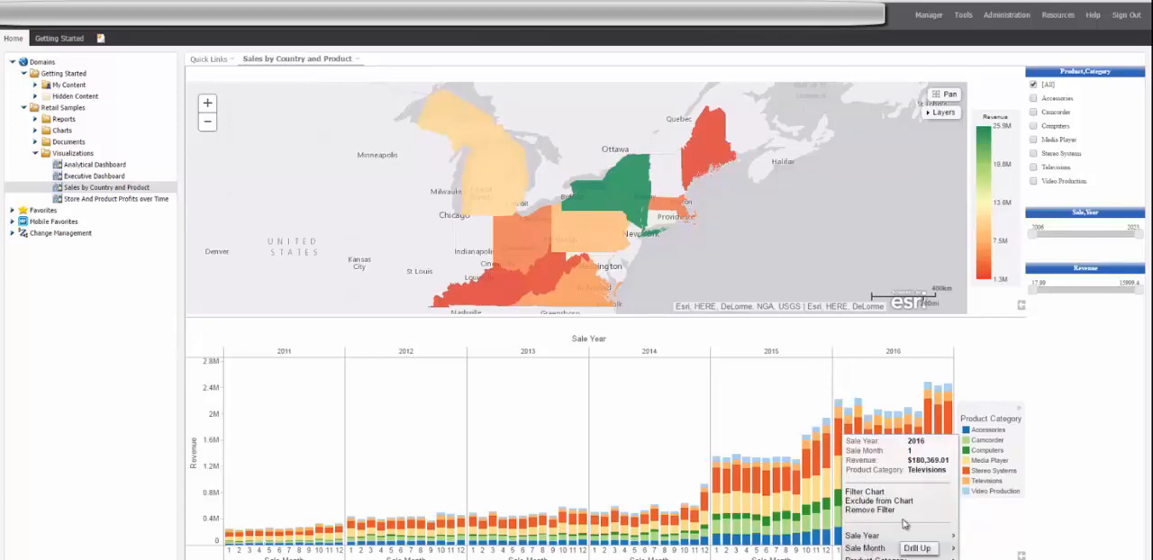
left_click(1036, 368)
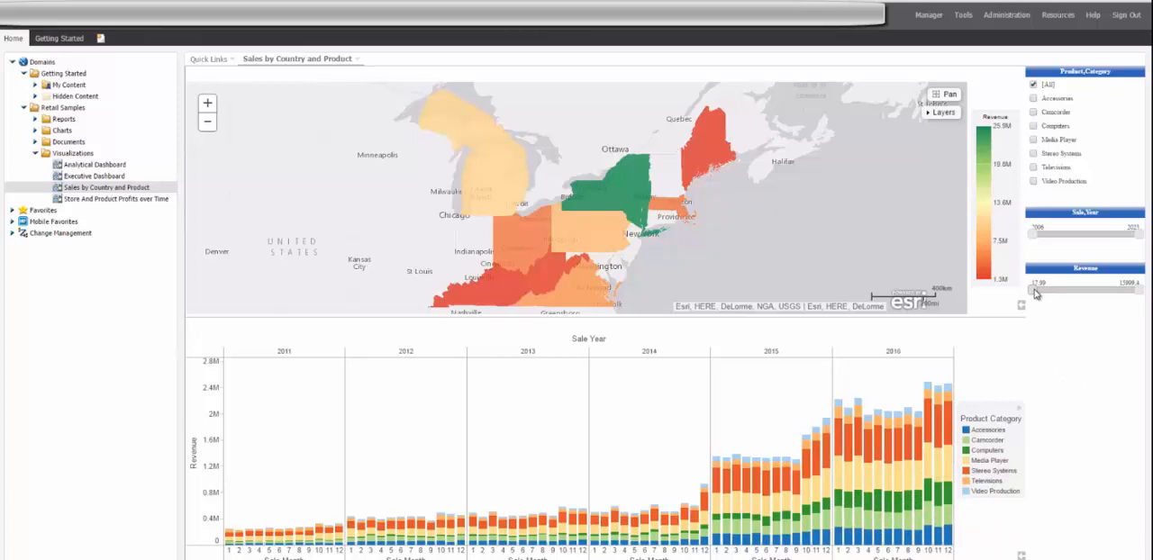
left_click_drag(1035, 292, 1079, 293)
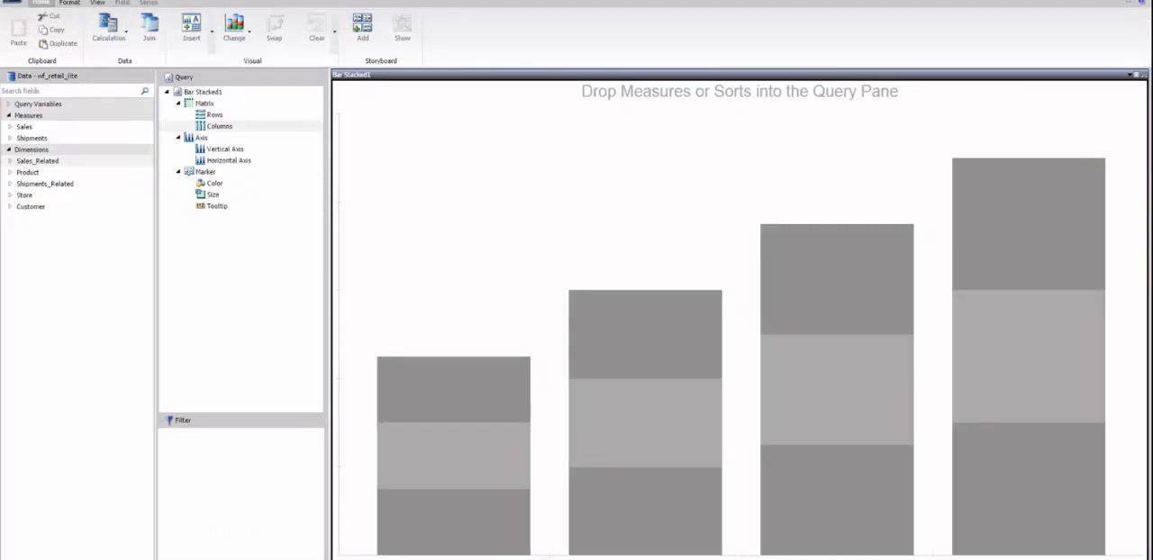
- Change the visual to a choropleth map and color it by the Revenue measure
left_click(247, 36)
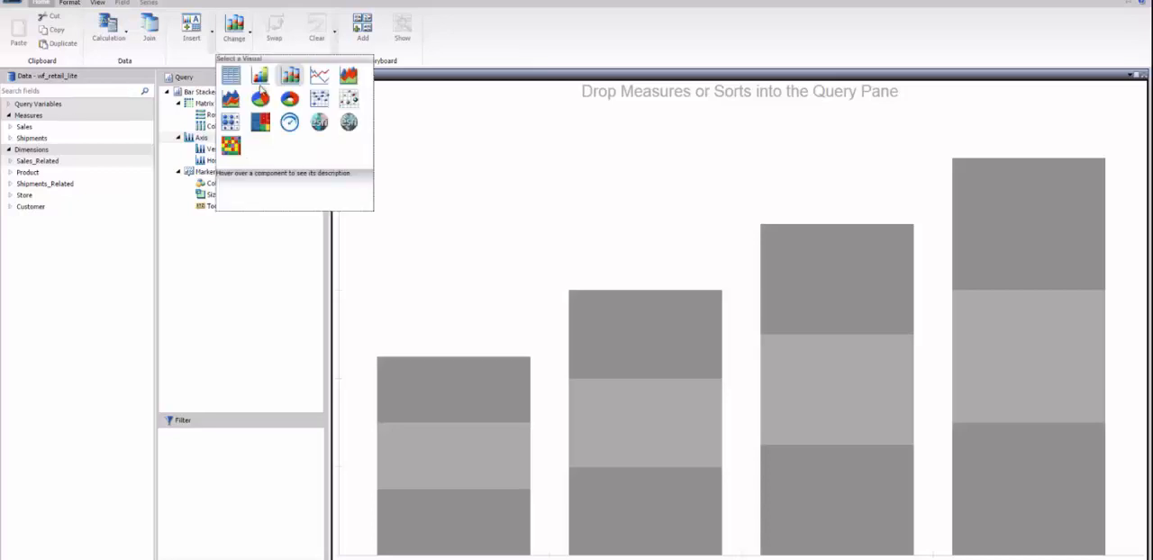
left_click(320, 125)
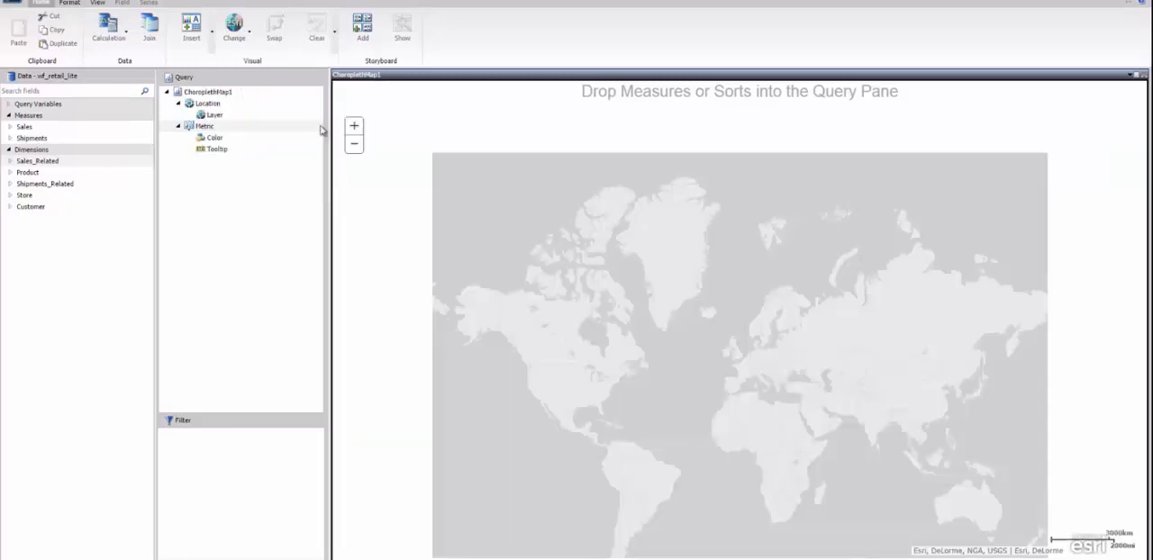
left_click(11, 127)
left_click_drag(45, 253, 406, 258)
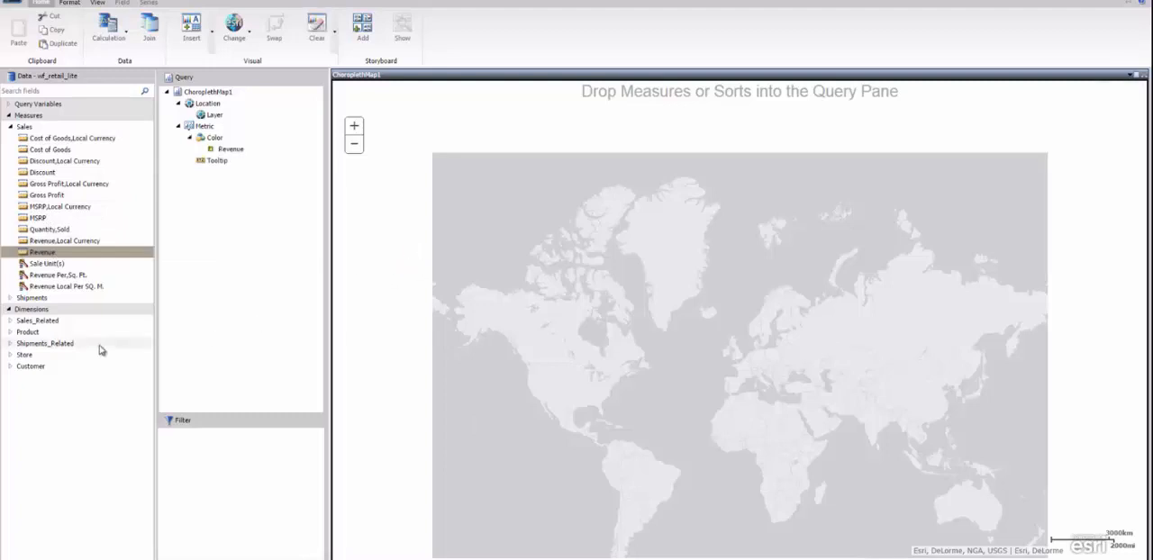
- Add the Store,State,Province dimension to the choropleth map as its location layer
left_click(10, 354)
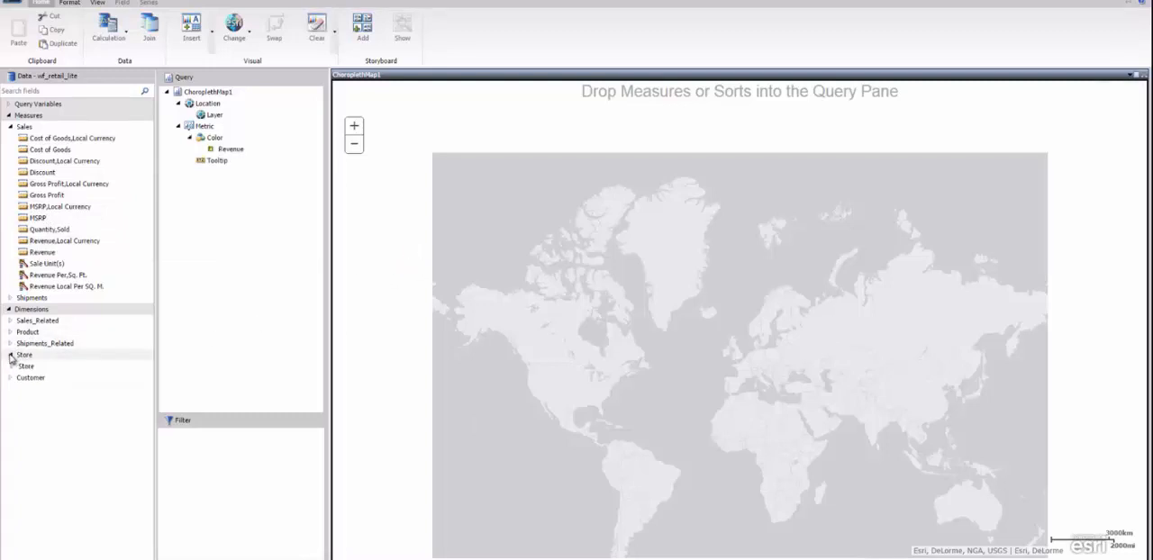
left_click(11, 367)
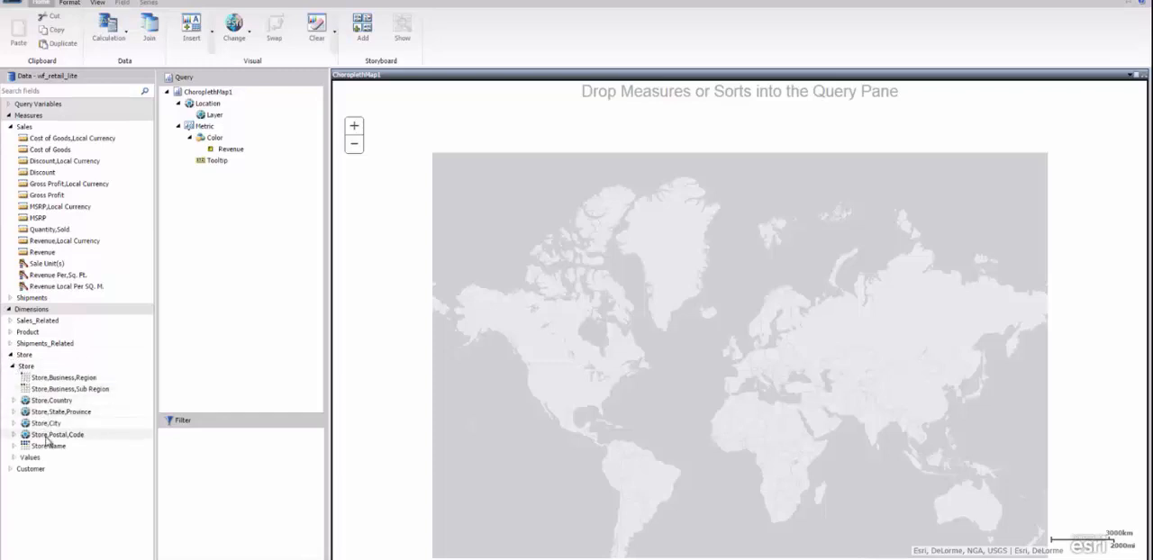
left_click_drag(46, 411, 344, 384)
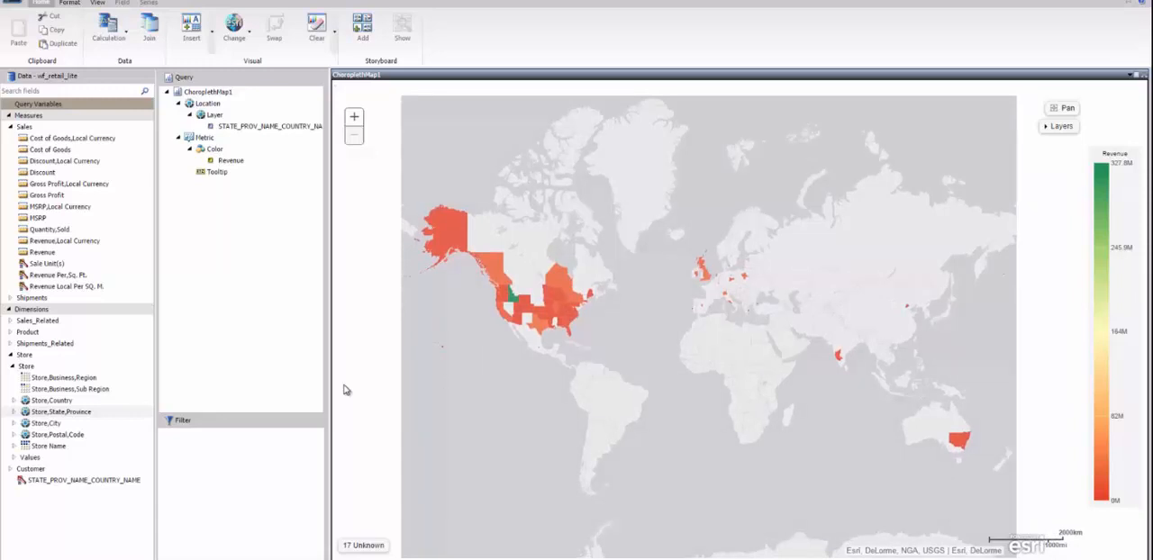
- Filter the map with the Store,Continental,United States query variable set to True
left_click(9, 105)
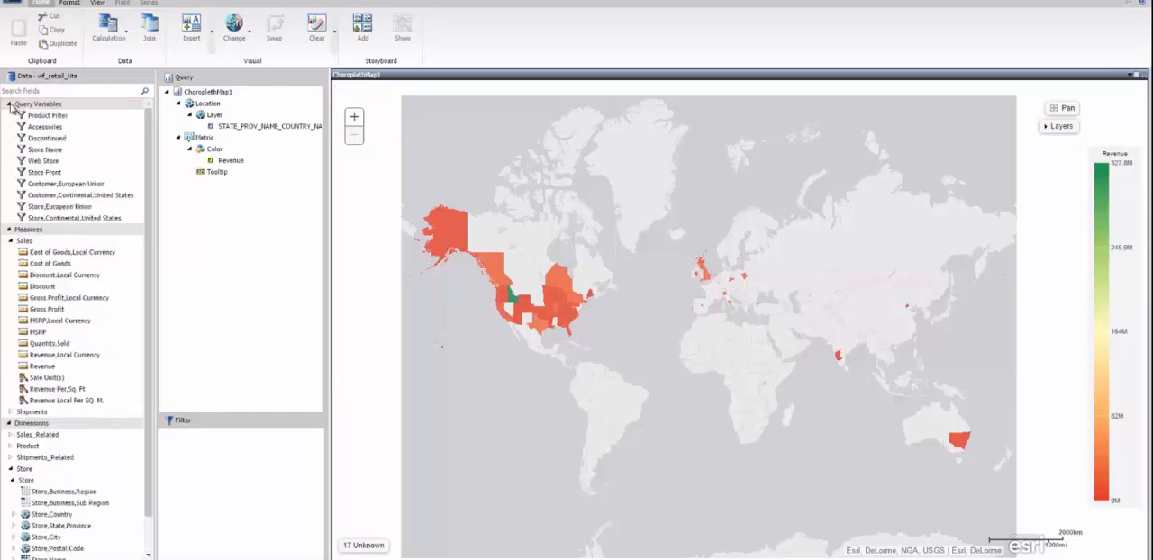
left_click(43, 199)
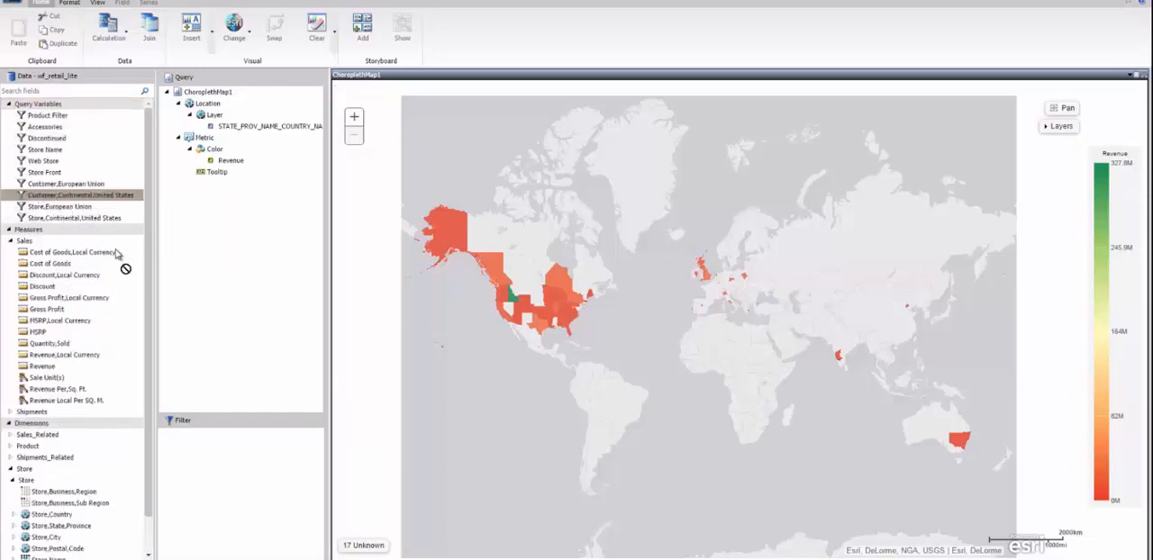
left_click(81, 218)
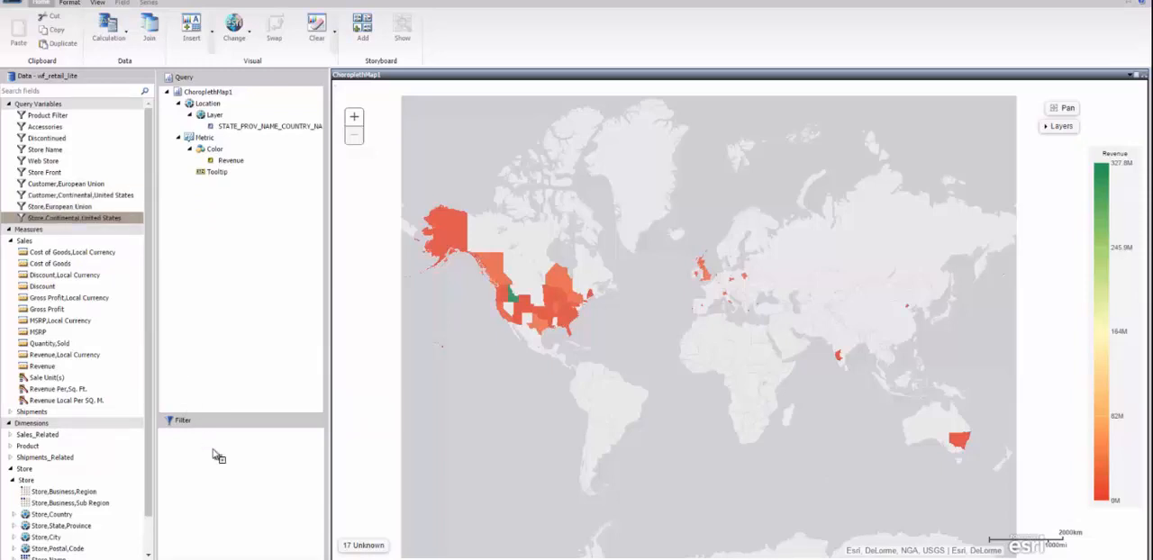
left_click_drag(82, 217, 215, 449)
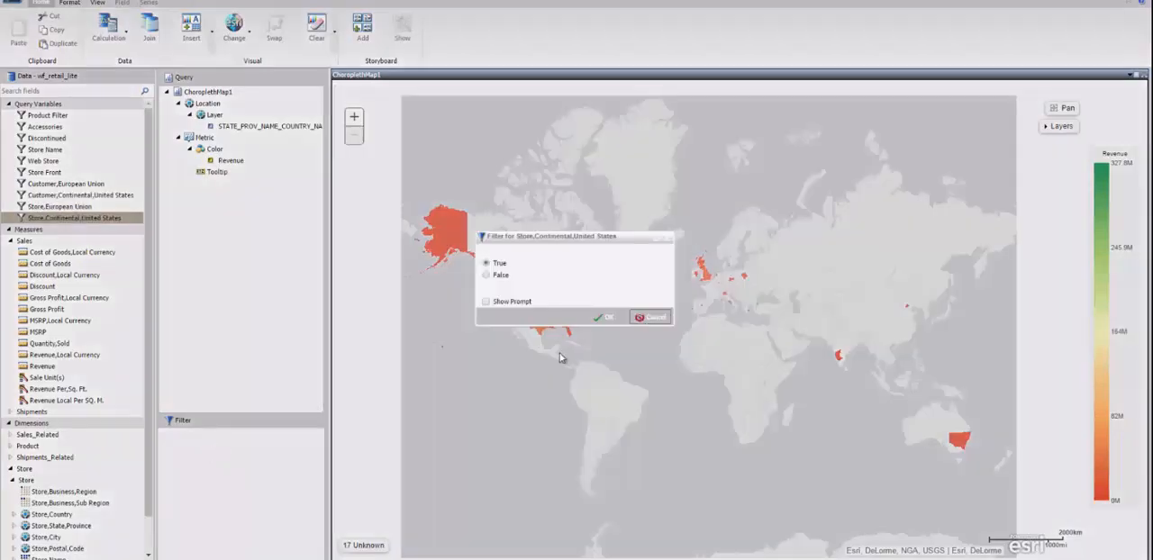
left_click(603, 323)
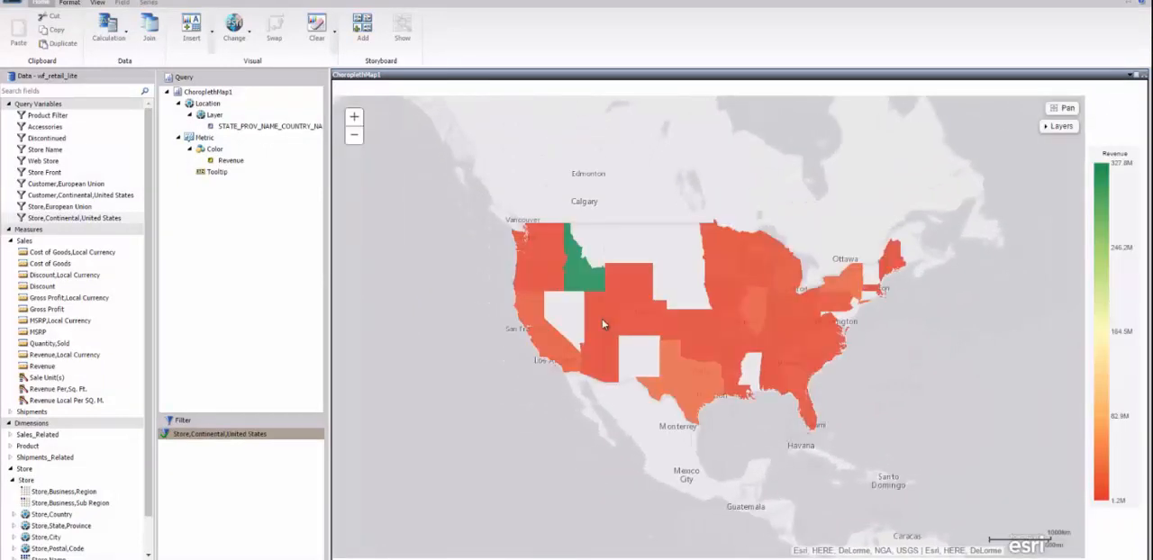
- Add a filter on the Store Front query variable set to True
mouse_move(593, 285)
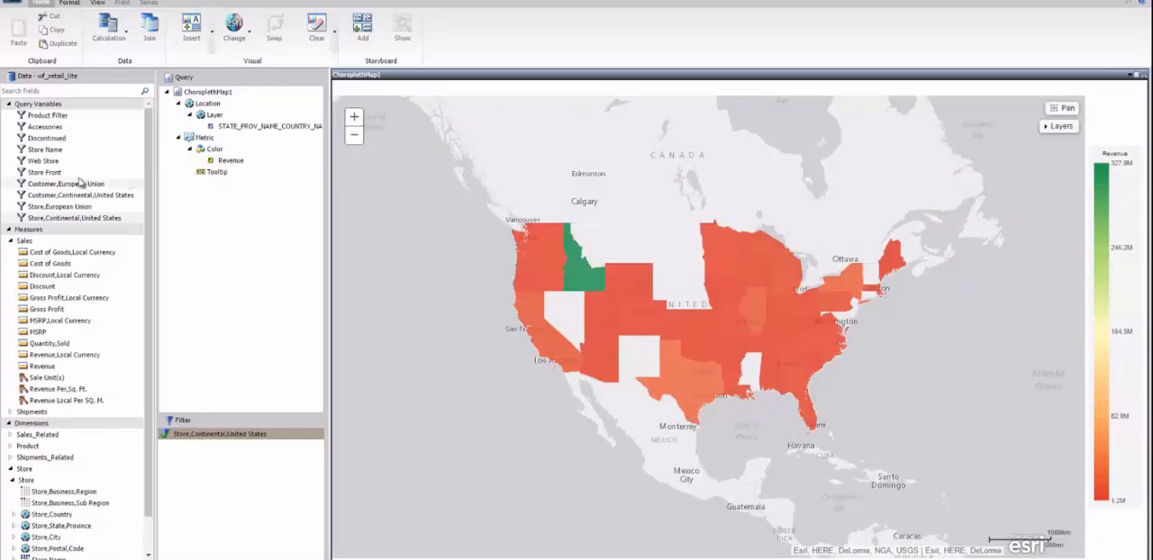
left_click_drag(36, 172, 223, 525)
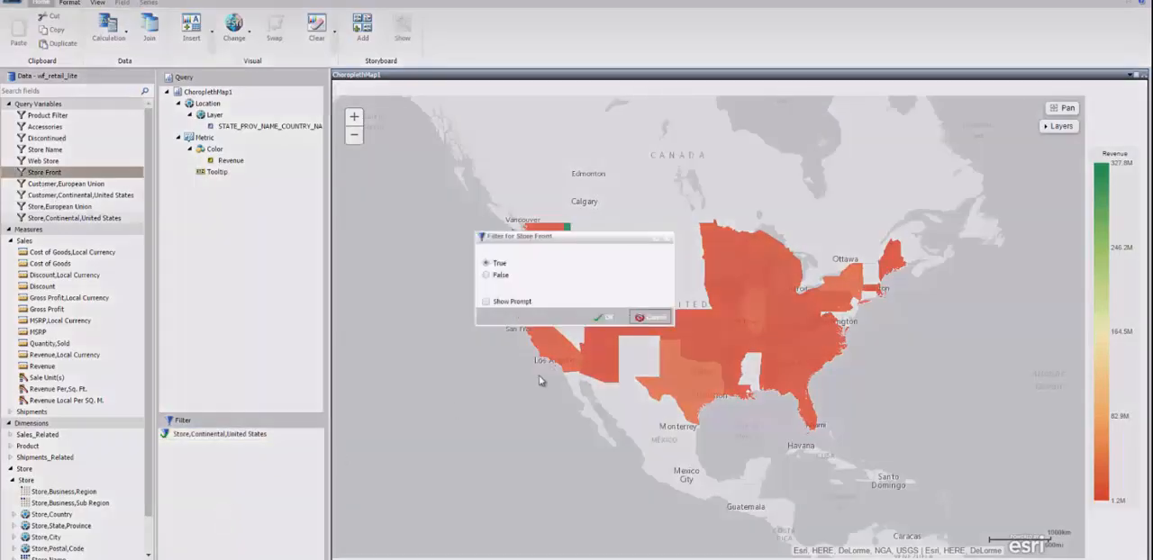
left_click(611, 319)
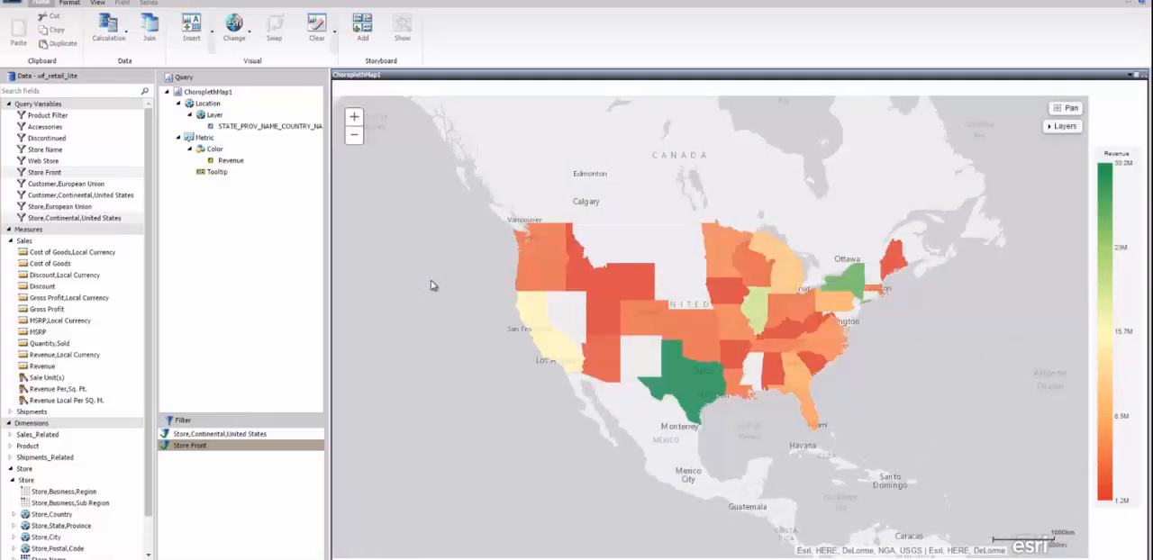
- Insert a stacked bar chart, arrange it below the map, and add Revenue to its vertical axis
left_click(191, 31)
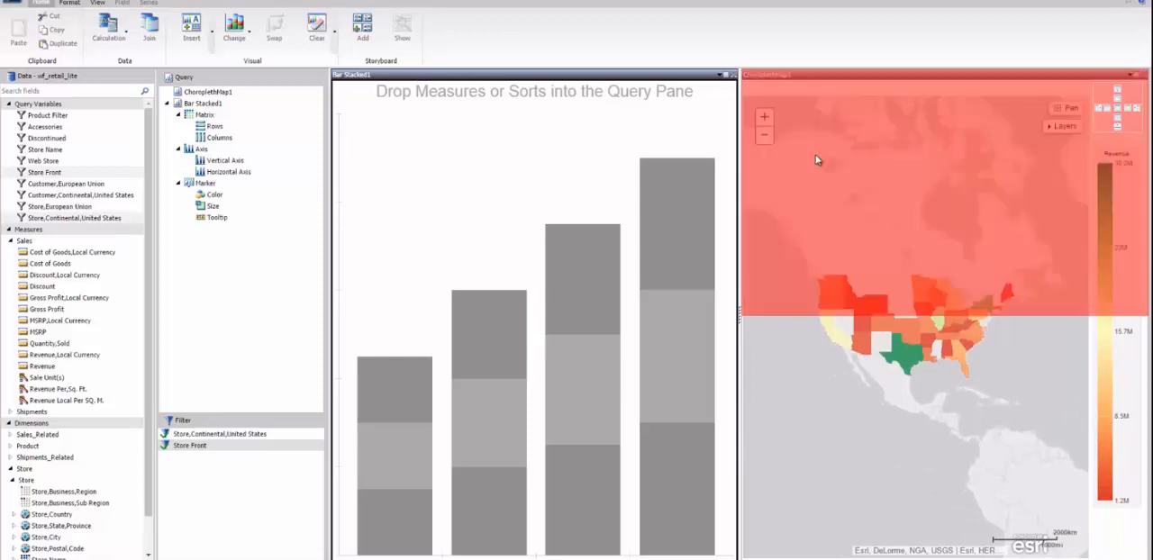
left_click_drag(816, 159, 955, 457)
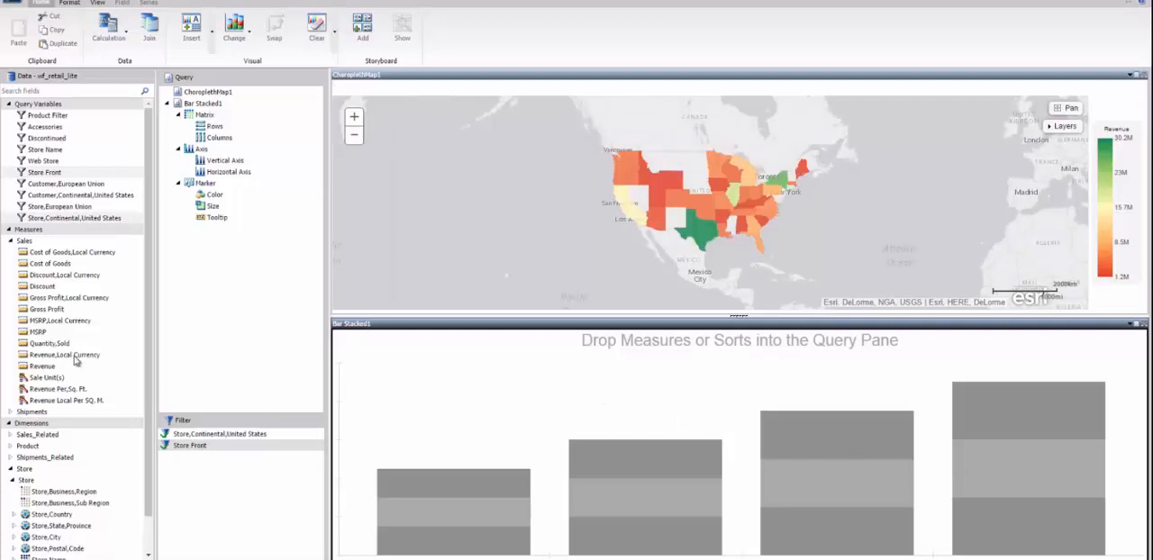
left_click_drag(43, 367, 401, 393)
- Add Sale,Month from the simple transaction date dimension to the bar chart's horizontal axis
left_click(10, 435)
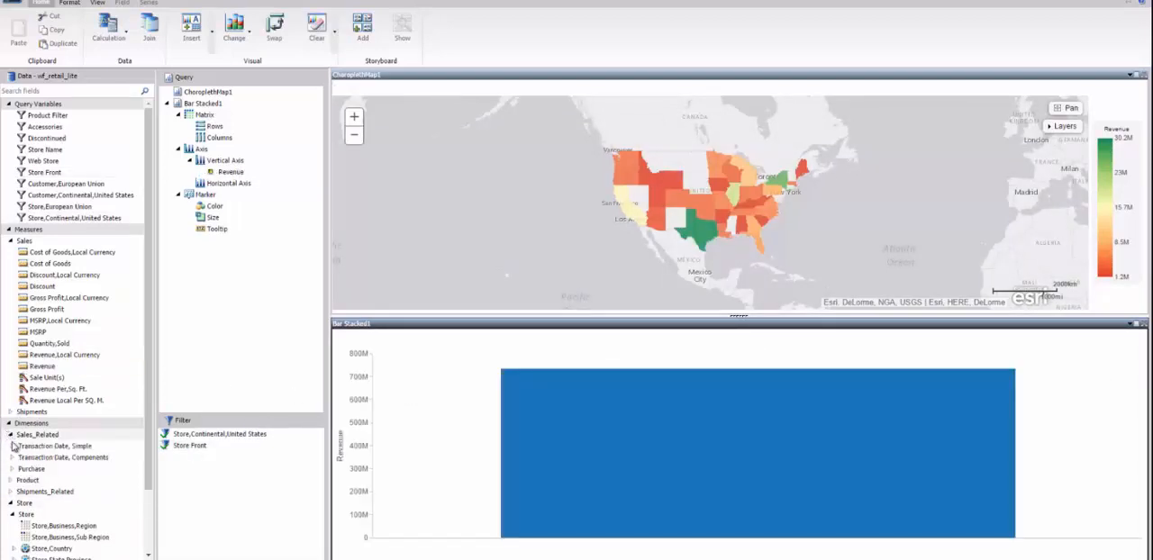
left_click(12, 446)
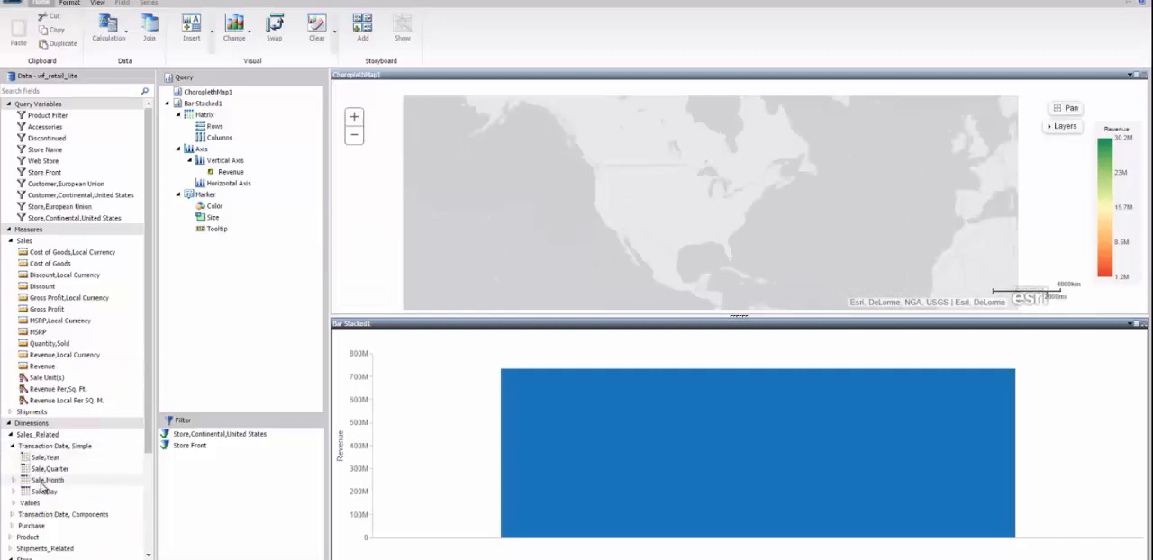
left_click_drag(41, 484, 403, 436)
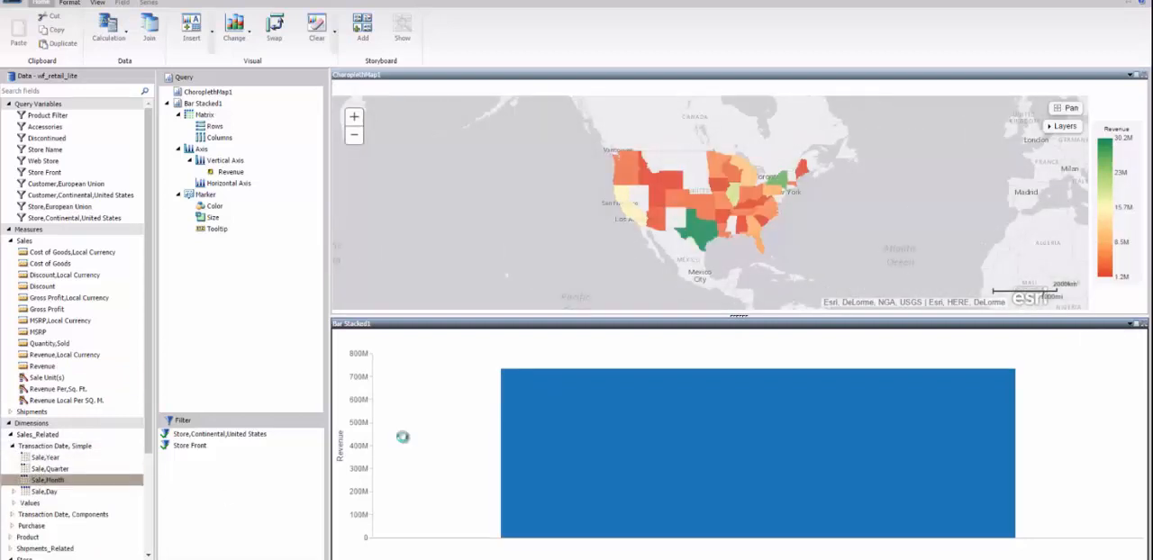
mouse_move(404, 442)
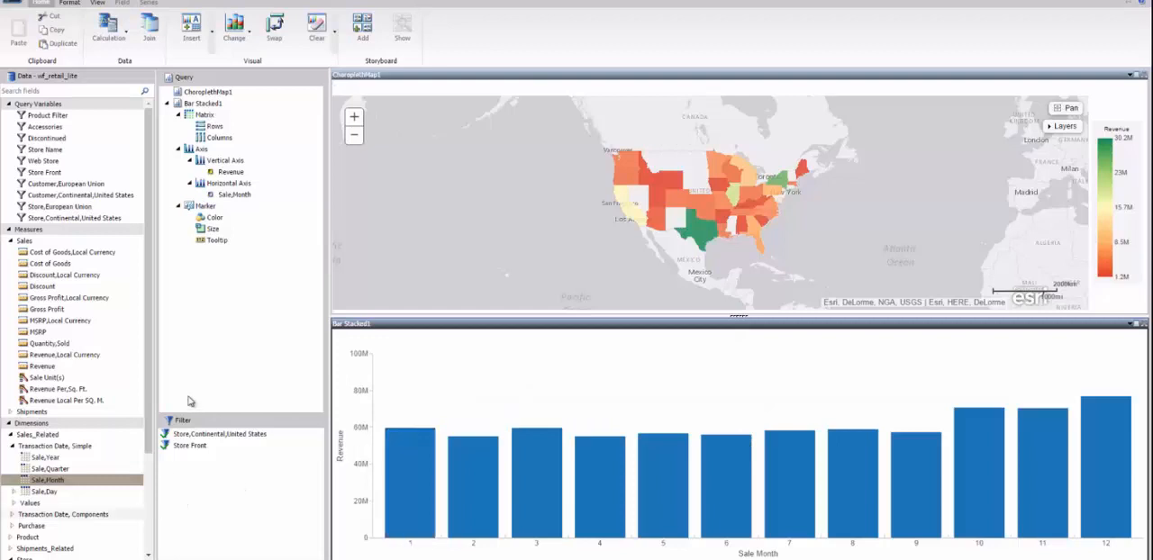
- Color the stacked bars by Product,Category and split the chart into matrix columns by Sale,Year
left_click_drag(147, 406, 149, 489)
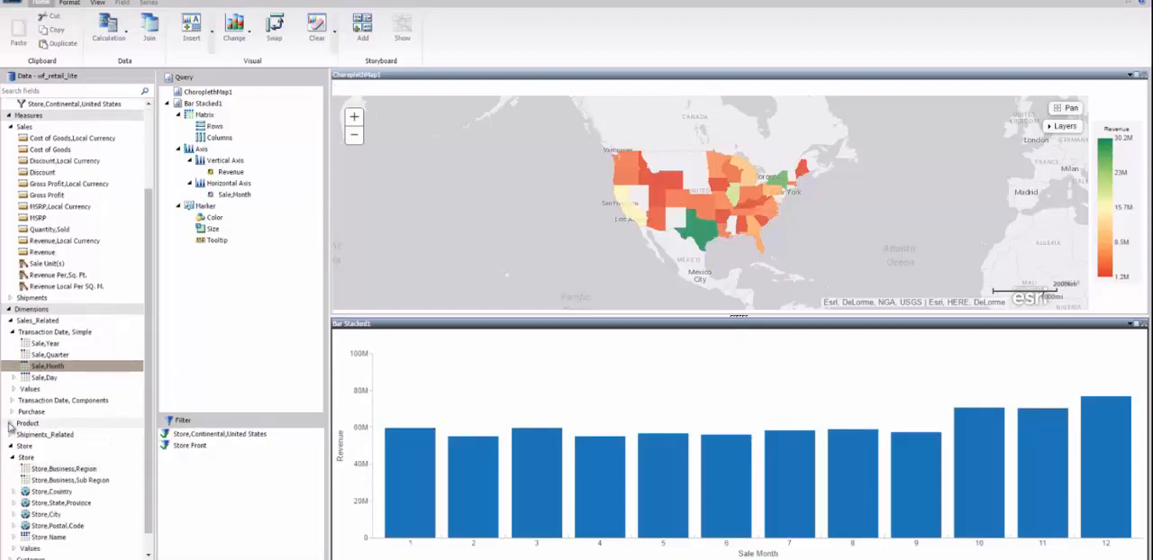
left_click(13, 424)
left_click(12, 434)
mouse_move(54, 446)
left_mouse_down()
mouse_move(237, 291)
mouse_move(219, 225)
left_mouse_up()
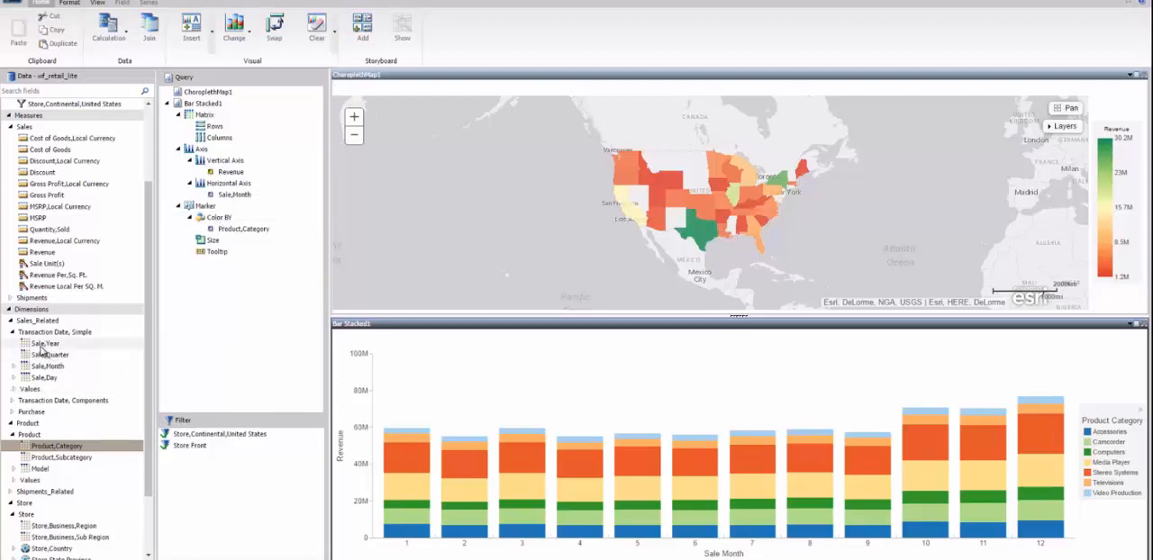
left_click_drag(47, 343, 214, 141)
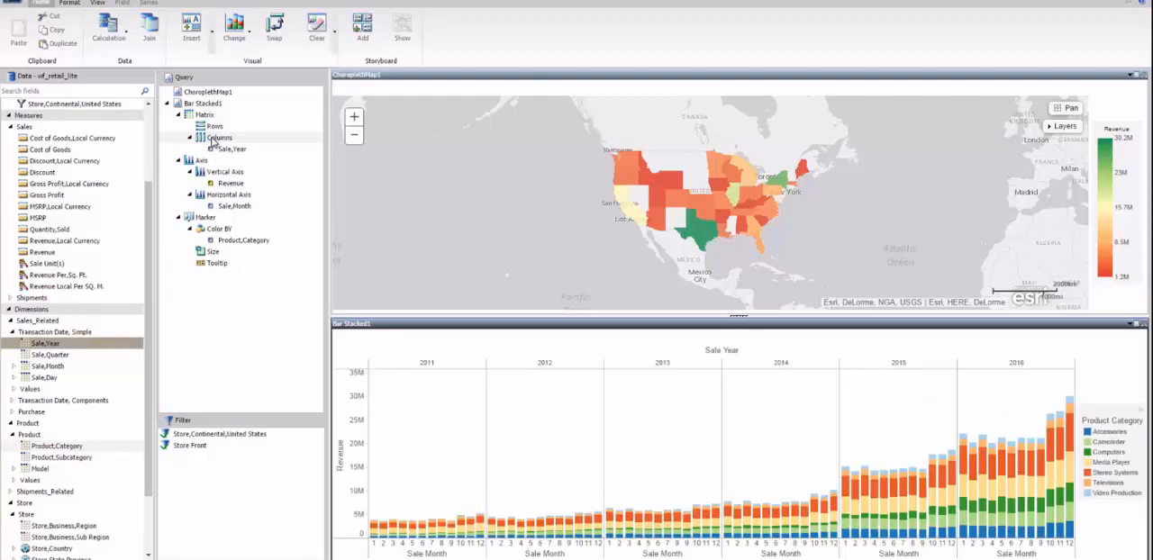
- Add prompted range filters for Revenue from 17.99 to 15999.4 and Sale,Year from 2011 to 2017, closing the gap between their prompts
left_click_drag(43, 259, 192, 482)
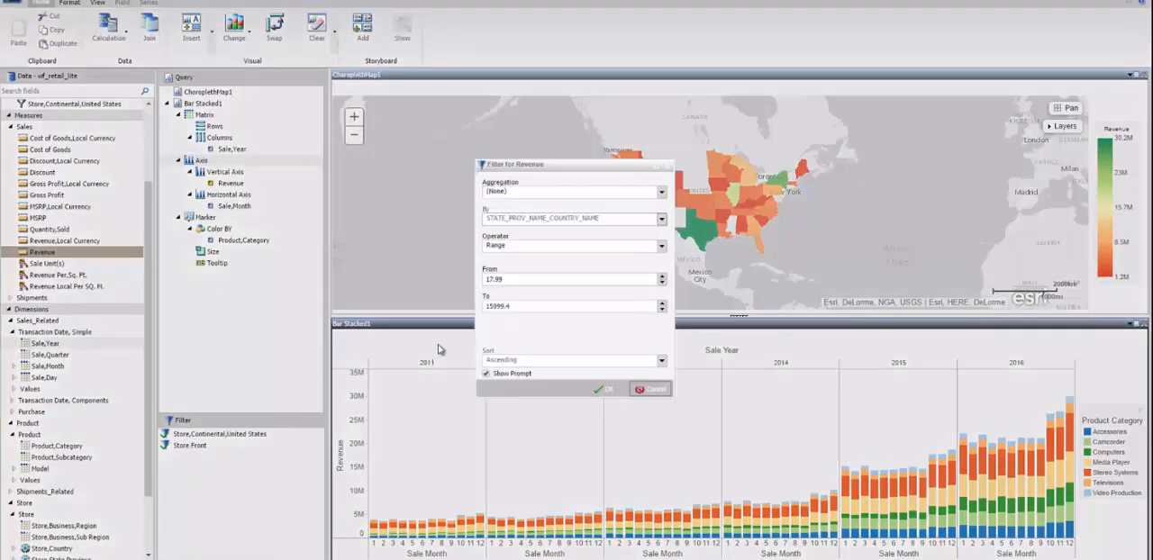
left_click(609, 390)
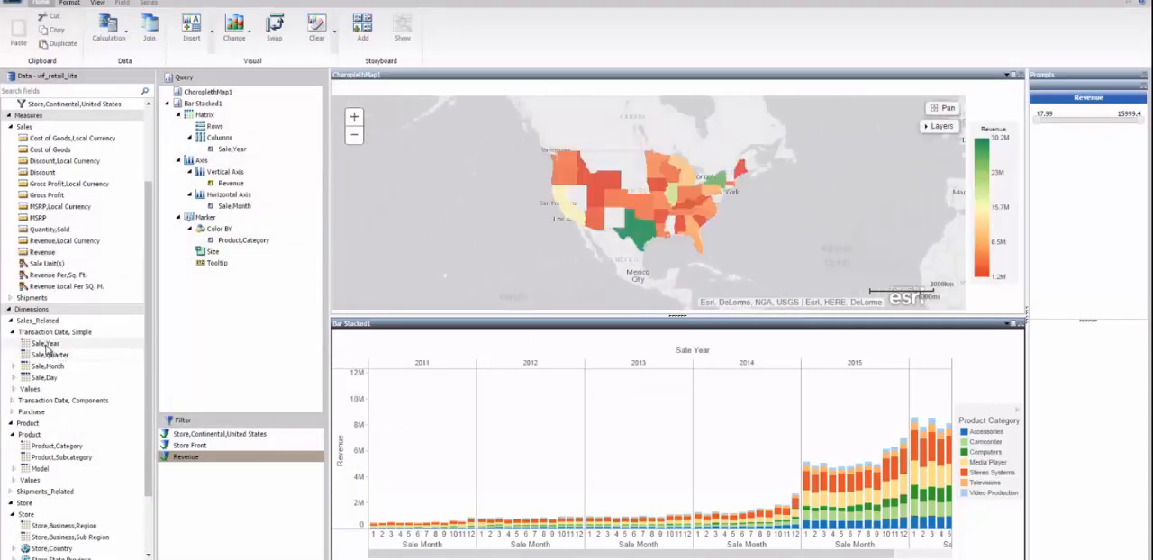
left_click_drag(45, 344, 209, 471)
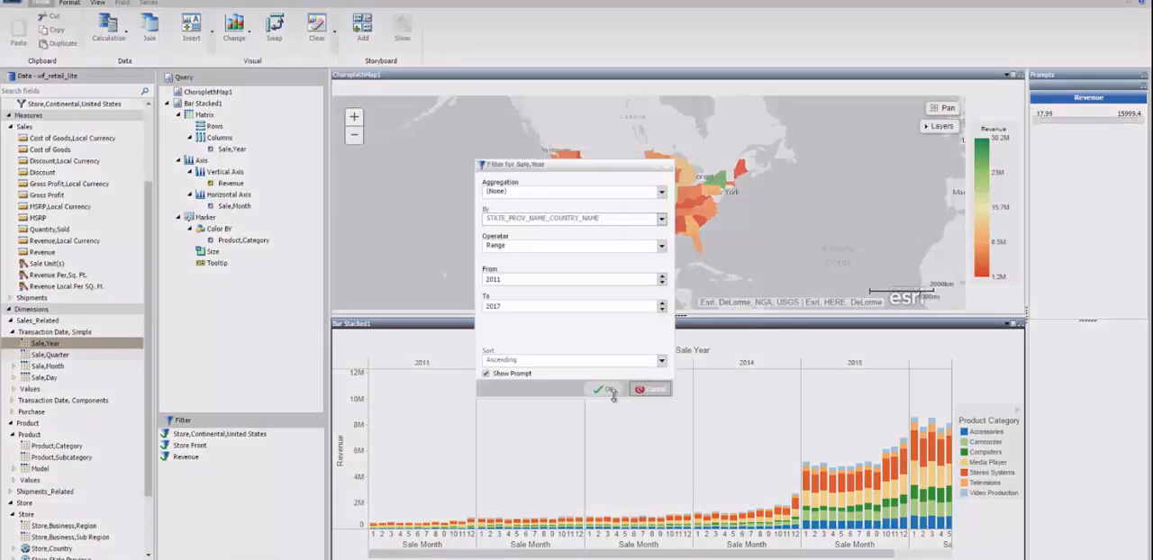
left_click(605, 394)
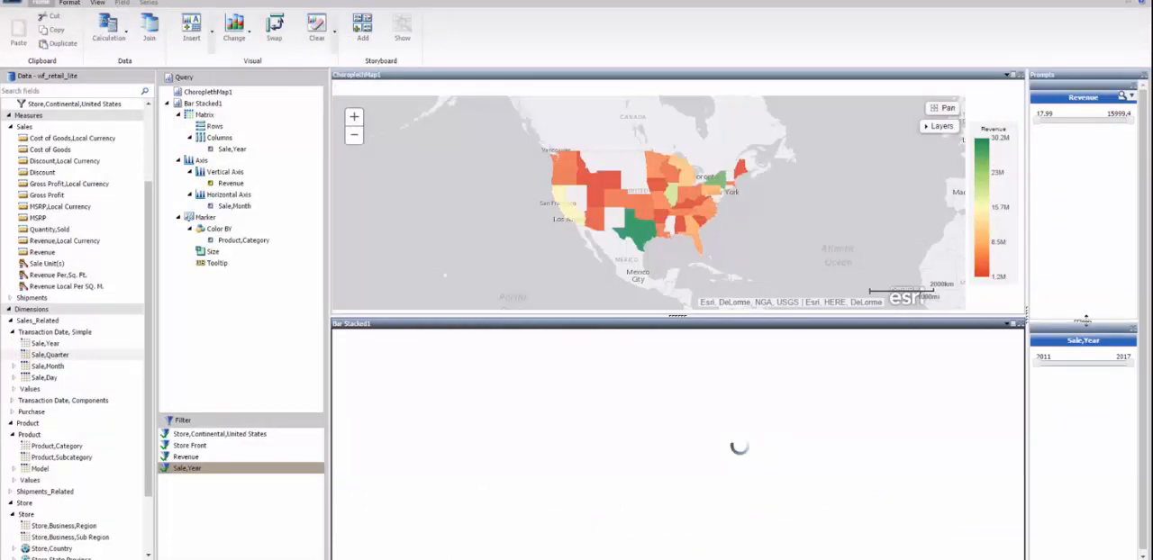
left_click_drag(1086, 321, 1080, 142)
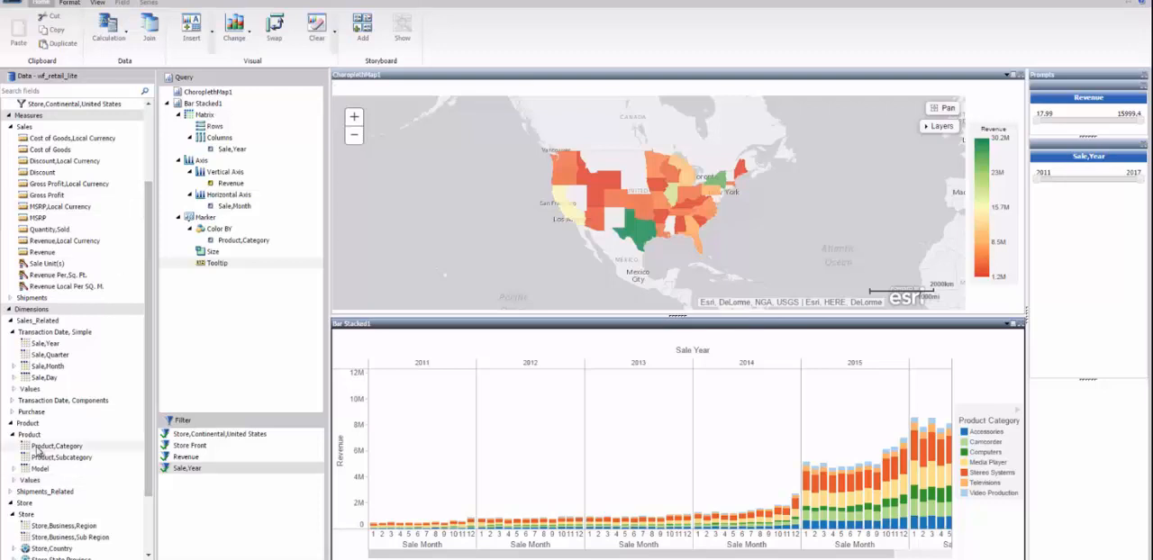
- Add a prompted Product,Category filter covering all categories and place its prompt just below the Sale,Year prompt
left_click_drag(37, 452, 197, 521)
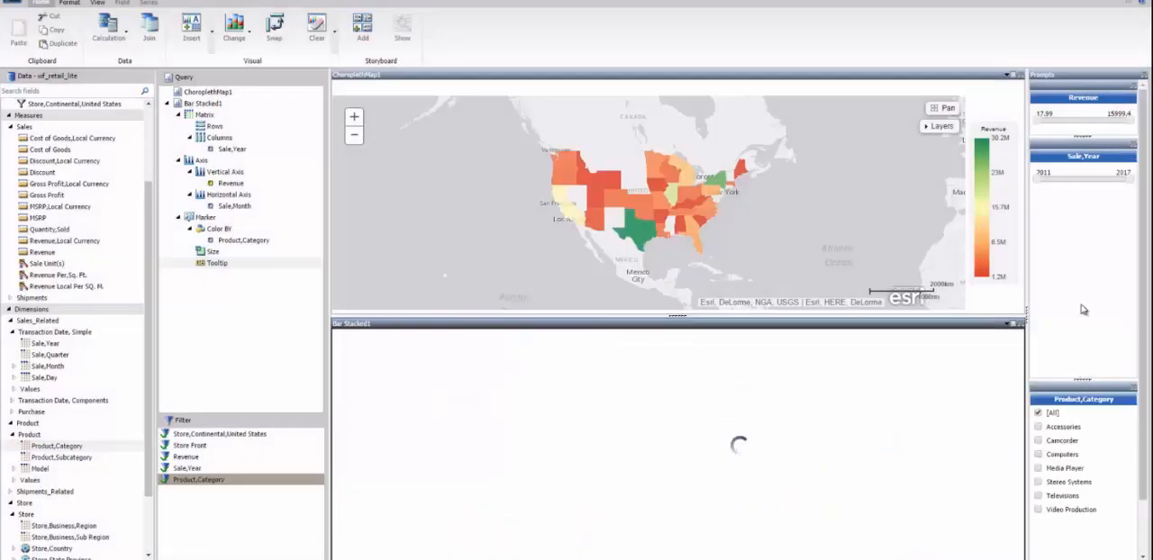
left_click_drag(1083, 379, 1070, 220)
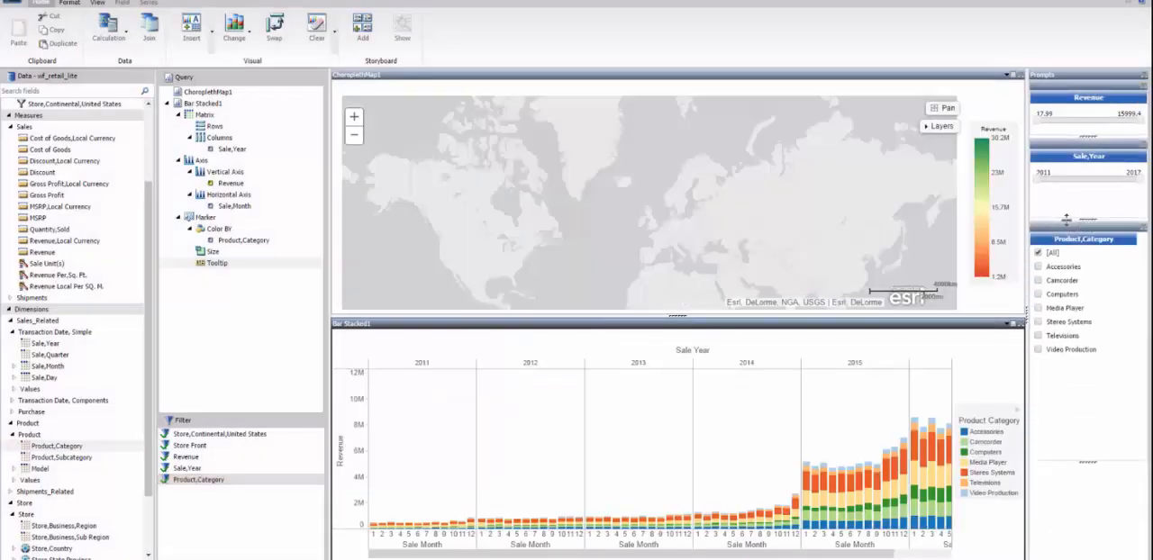